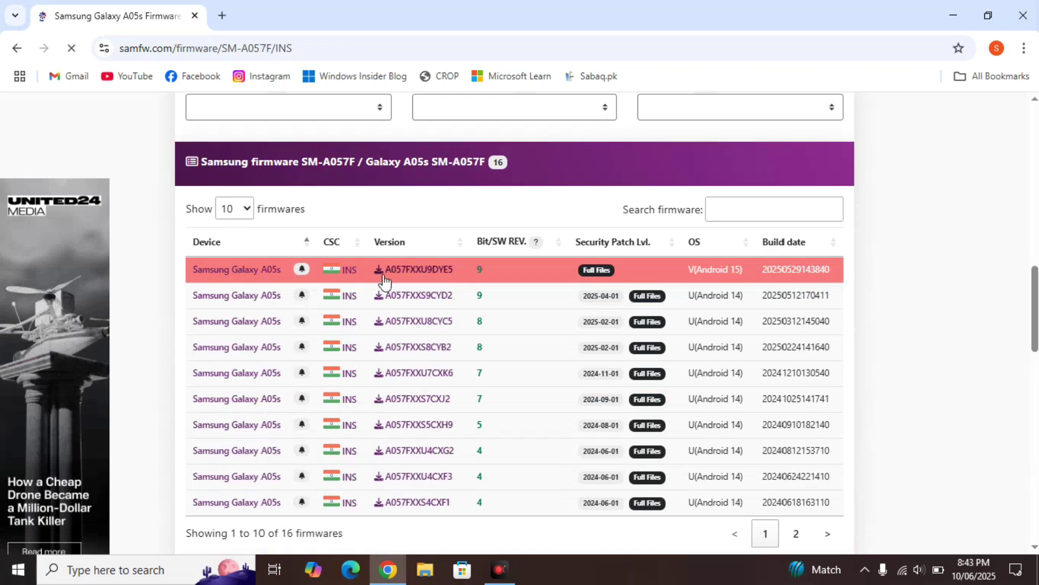
- Open the INS firmware page for Galaxy A05s version A057FXXU9DYE5, request its download from the SamFw server and cancel the save
{"action": "left_click", "coordinate": [414, 268]}
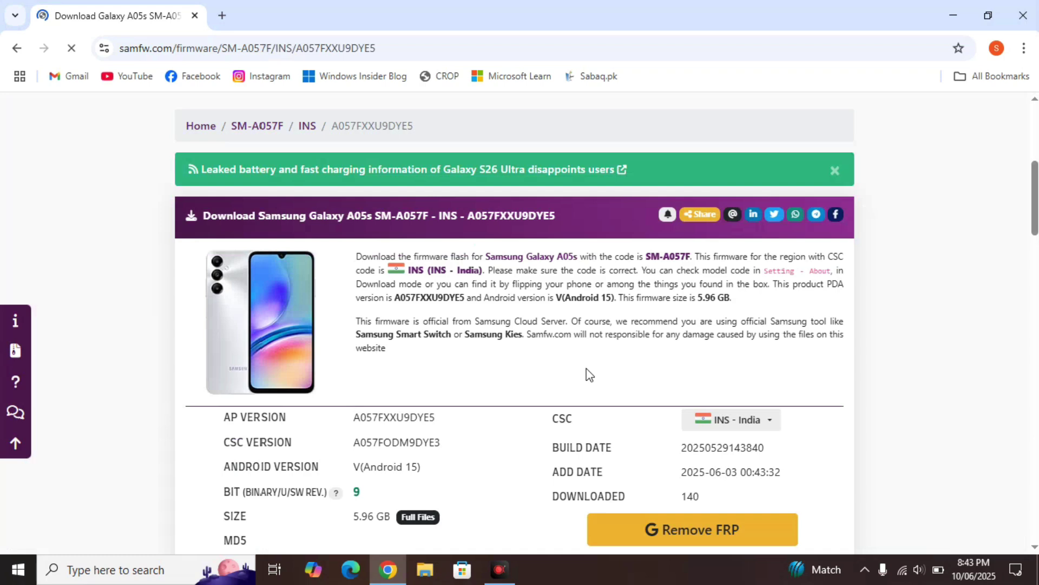
{"action": "scroll", "coordinate": [586, 369], "scroll_direction": "down", "scroll_amount": 4}
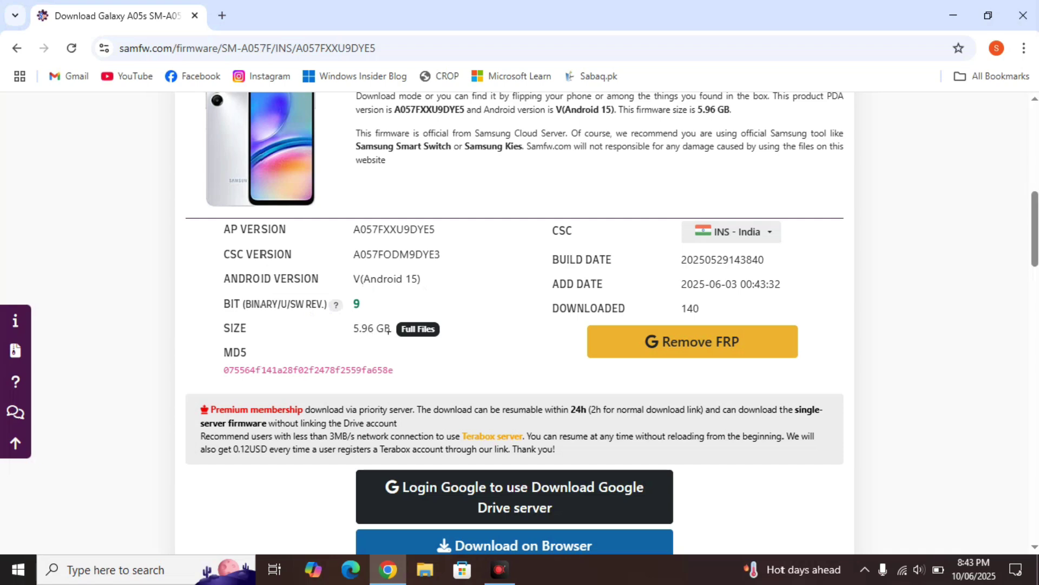
{"action": "scroll", "coordinate": [511, 337], "scroll_direction": "down", "scroll_amount": 3}
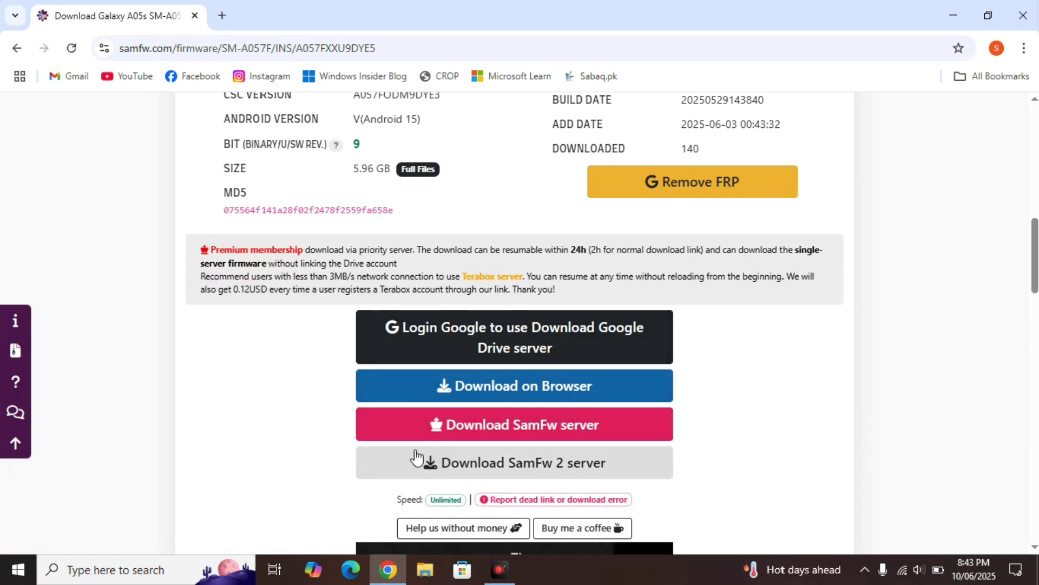
{"action": "left_click", "coordinate": [517, 431]}
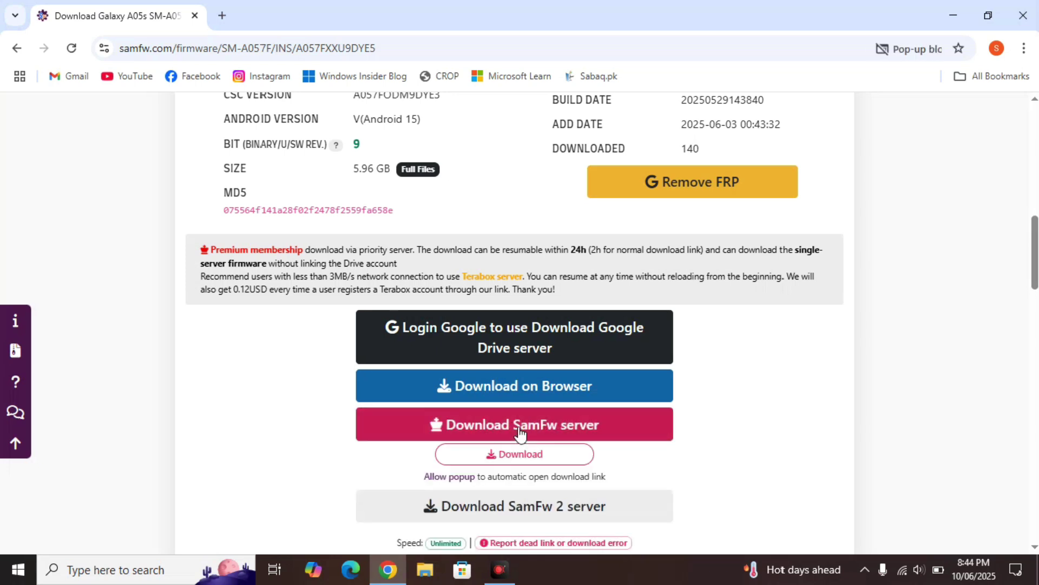
{"action": "left_click", "coordinate": [493, 453]}
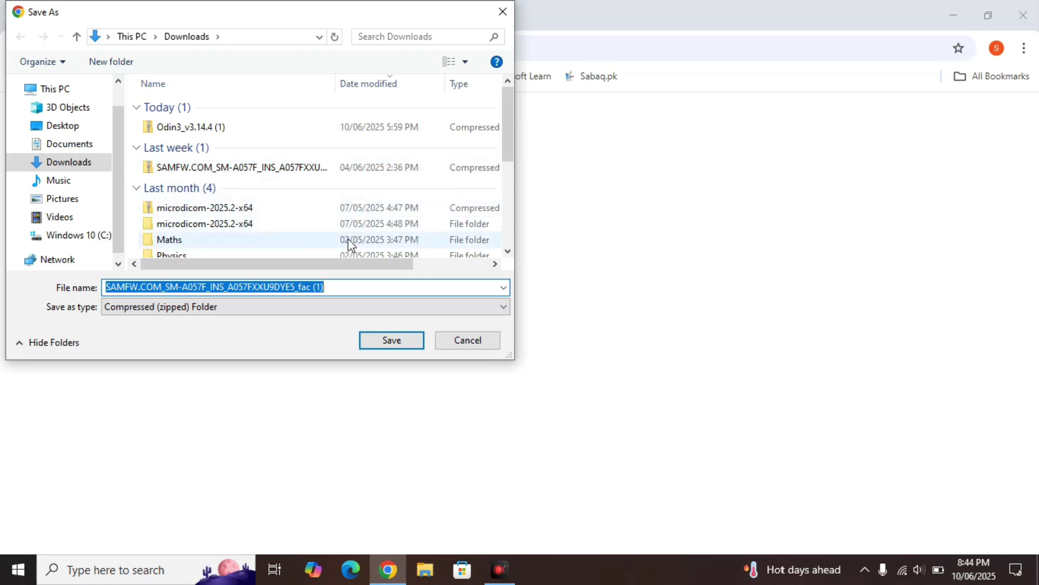
{"action": "left_click", "coordinate": [474, 346]}
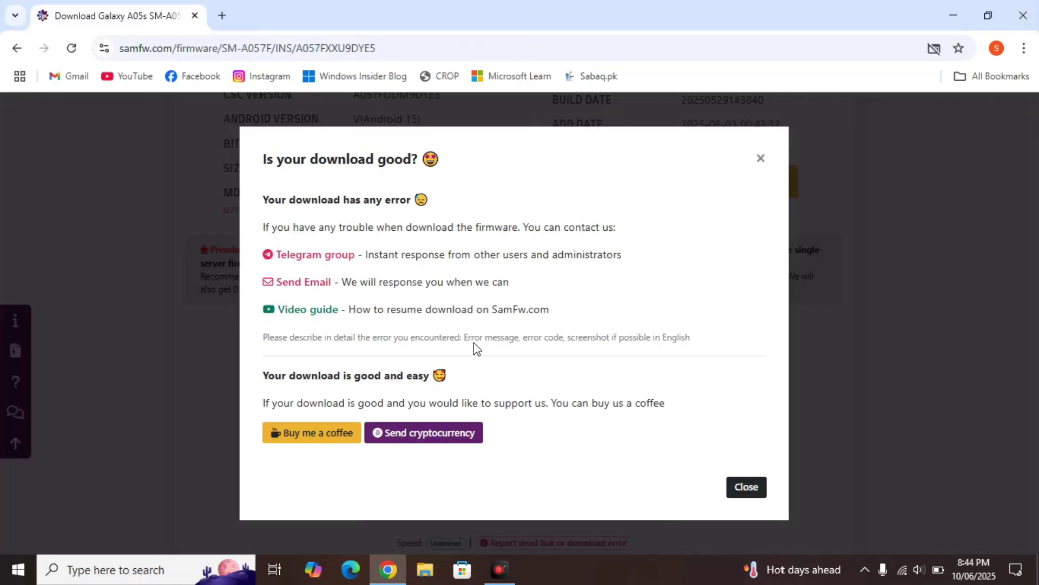
- Open odindownload.com and follow the Odin 3.14.1 link among its direct downloads, dismissing the ads
{"action": "left_click", "coordinate": [440, 272]}
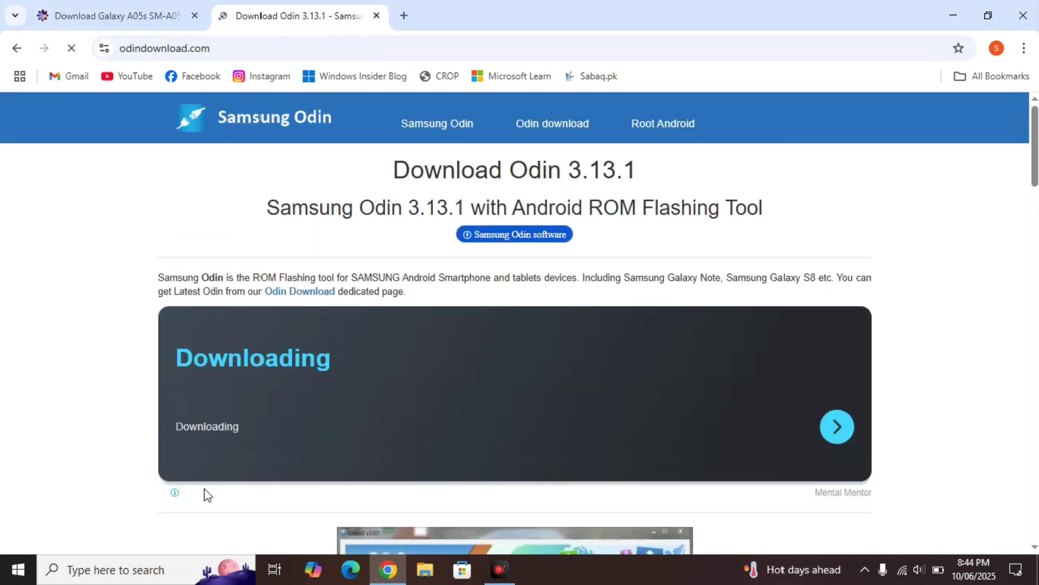
{"action": "scroll", "coordinate": [492, 333], "scroll_direction": "down", "scroll_amount": 4}
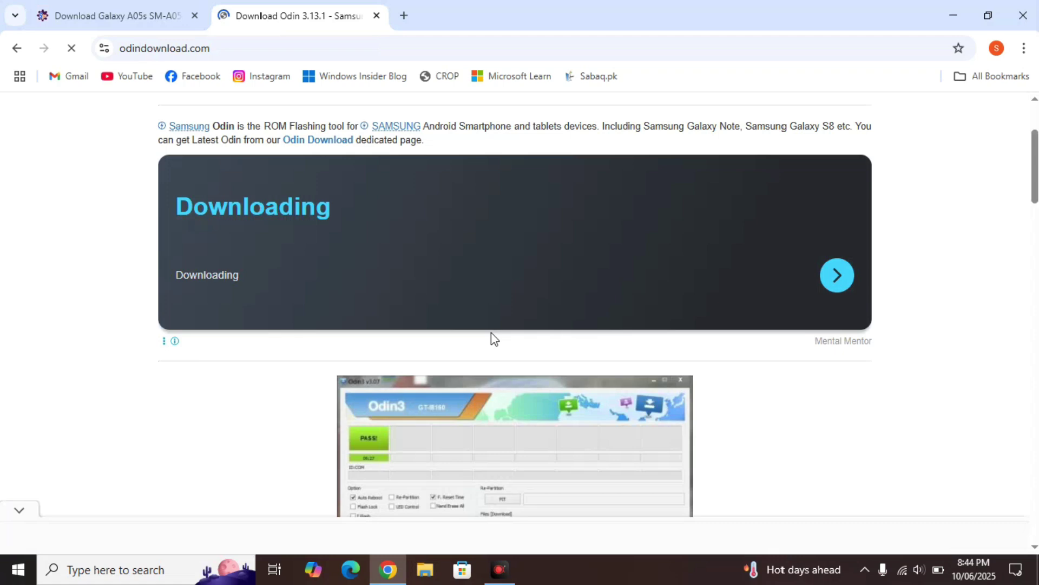
{"action": "scroll", "coordinate": [385, 146], "scroll_direction": "up", "scroll_amount": 2}
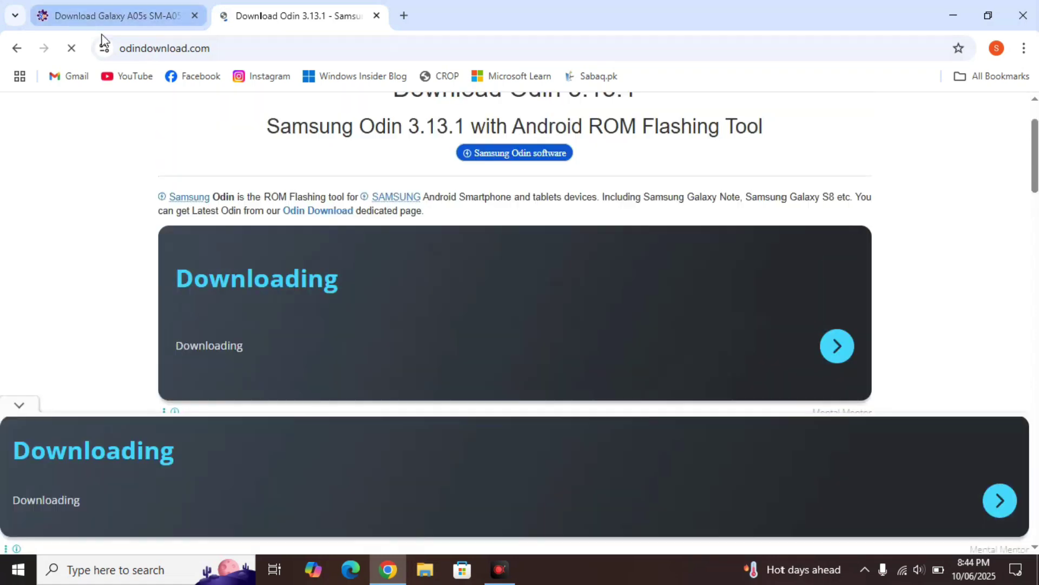
{"action": "scroll", "coordinate": [346, 277], "scroll_direction": "down", "scroll_amount": 4}
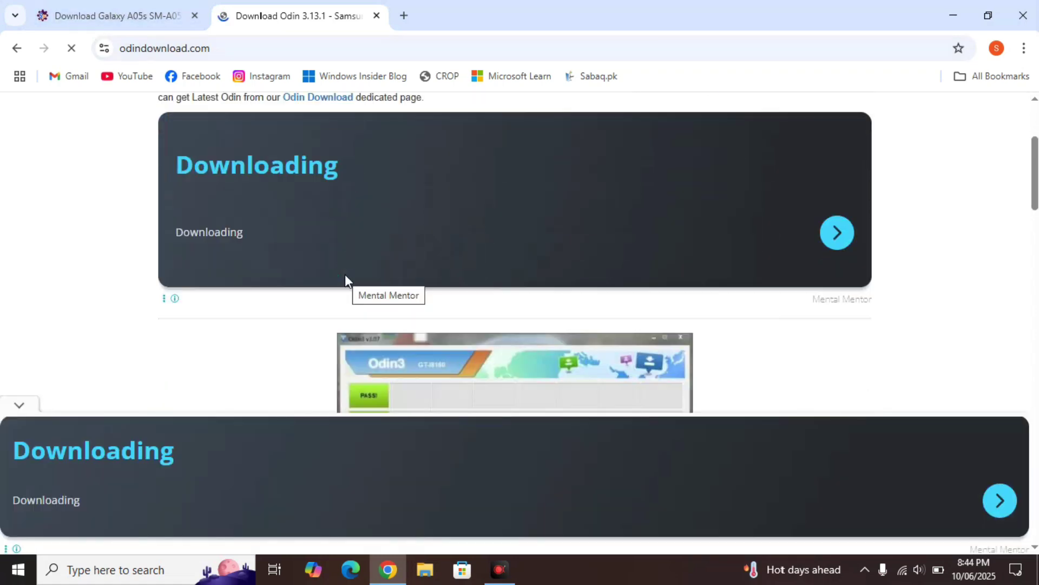
{"action": "left_click", "coordinate": [28, 410]}
{"action": "scroll", "coordinate": [245, 421], "scroll_direction": "down", "scroll_amount": 7}
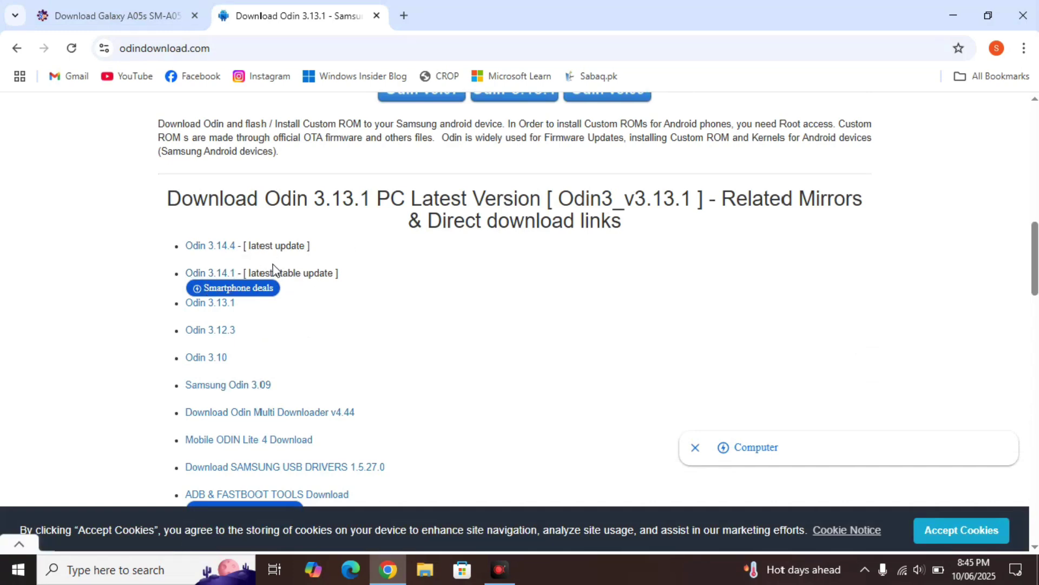
{"action": "left_click", "coordinate": [219, 275]}
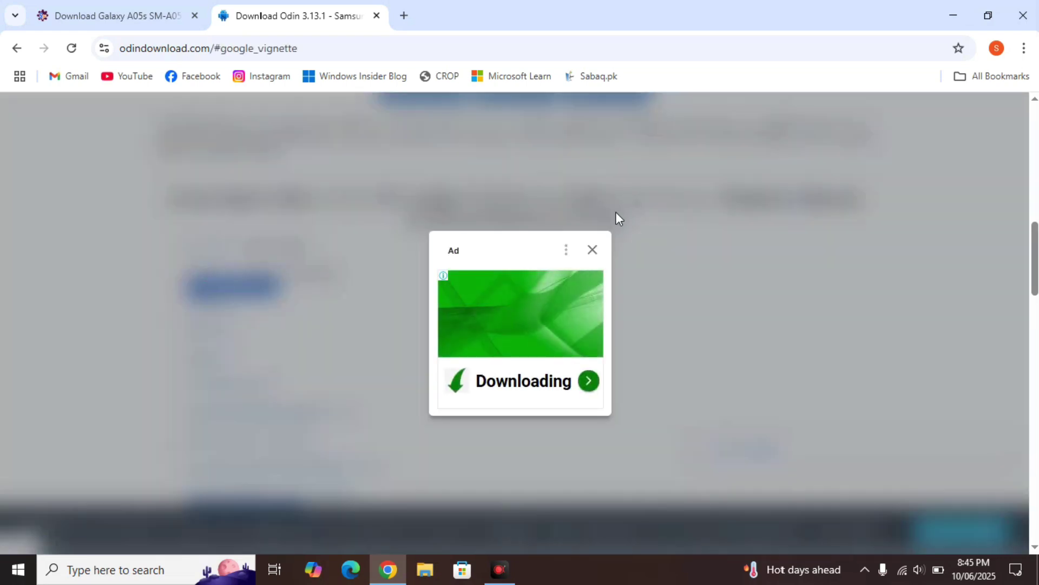
{"action": "left_click", "coordinate": [593, 250]}
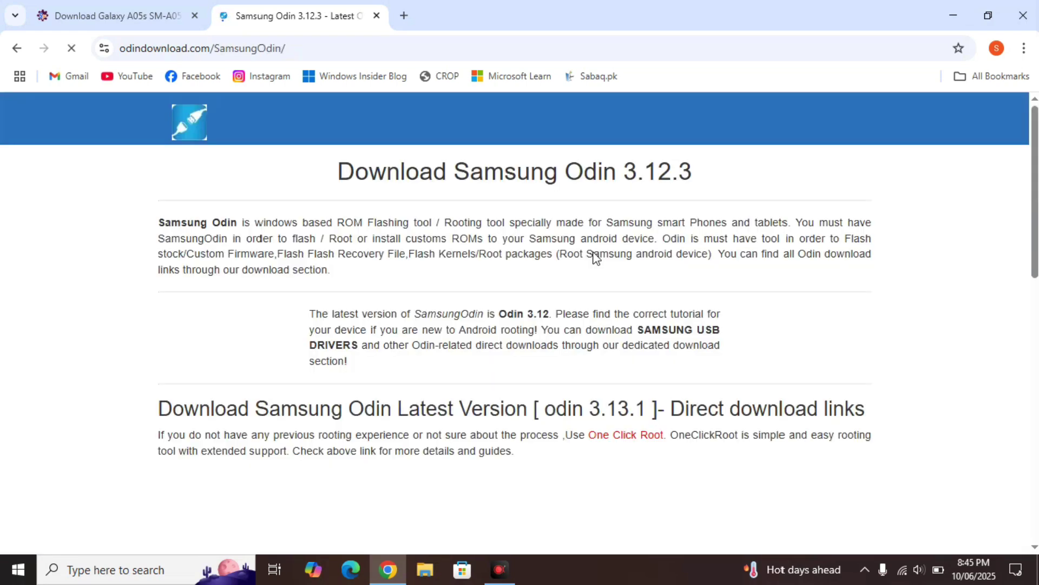
- Follow the Odin 3.13.1 link, request the Odin3_v3.14.4.zip download, cancel the save and close the browser
{"action": "scroll", "coordinate": [594, 257], "scroll_direction": "down", "scroll_amount": 8}
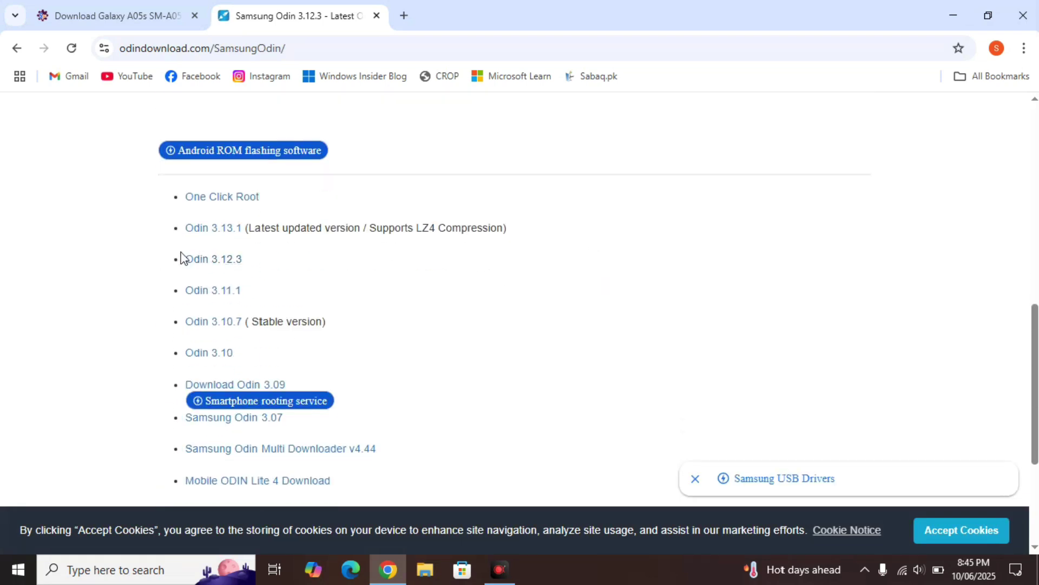
{"action": "left_click", "coordinate": [219, 233]}
{"action": "scroll", "coordinate": [351, 349], "scroll_direction": "down", "scroll_amount": 10}
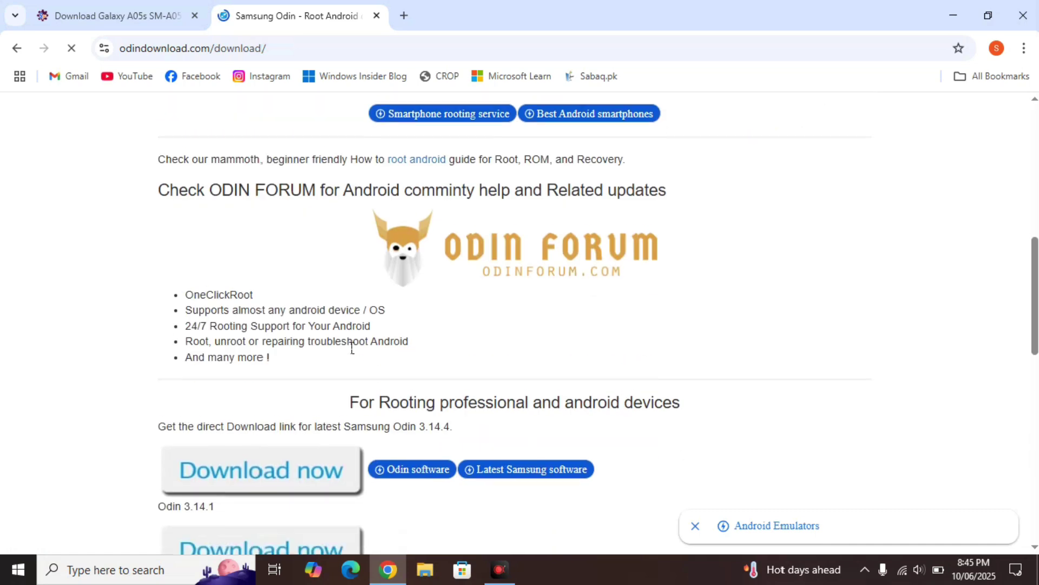
{"action": "scroll", "coordinate": [351, 348], "scroll_direction": "down", "scroll_amount": 3}
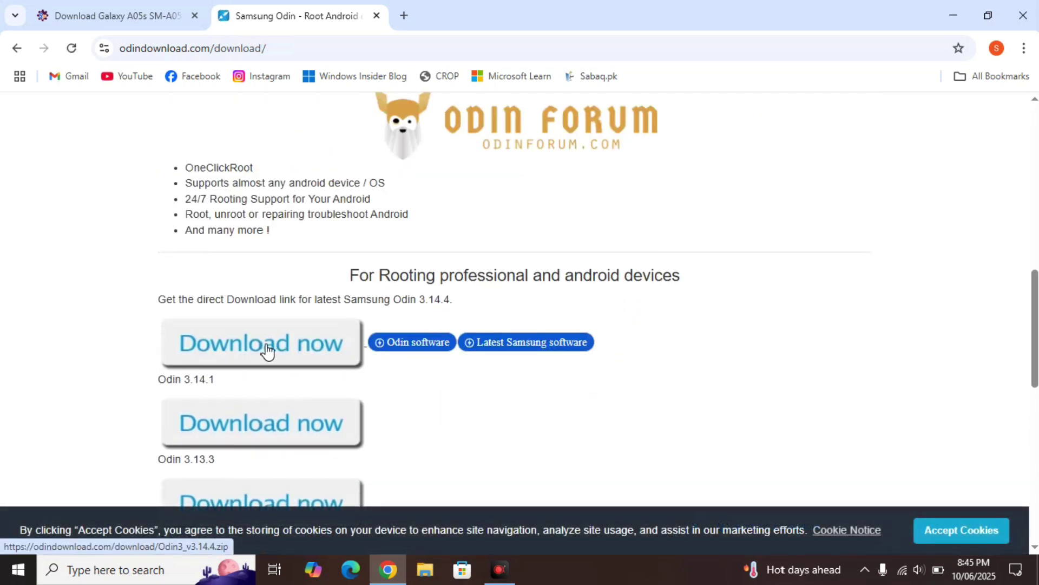
{"action": "left_click", "coordinate": [266, 351]}
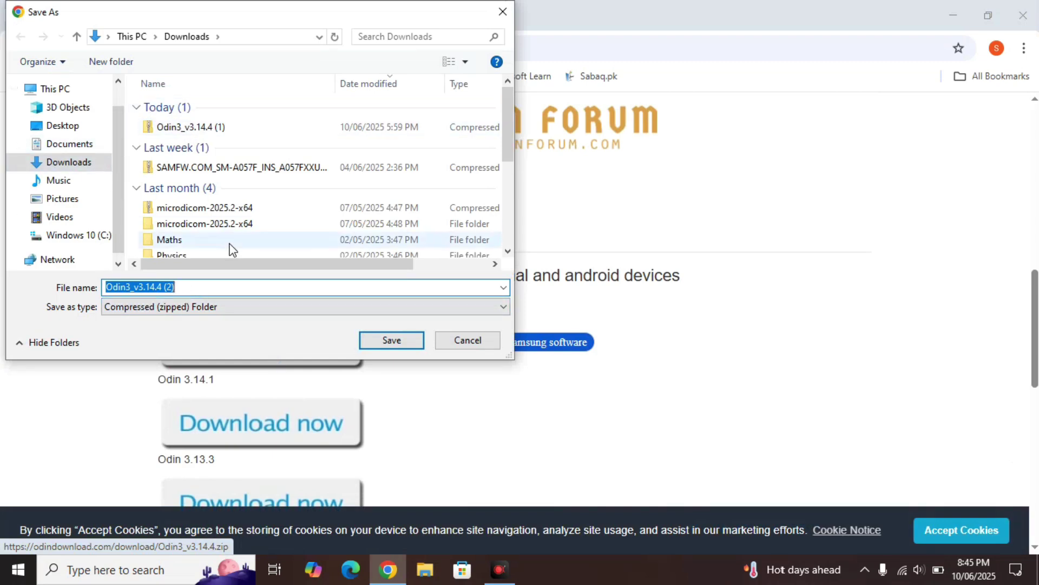
{"action": "left_click", "coordinate": [459, 342]}
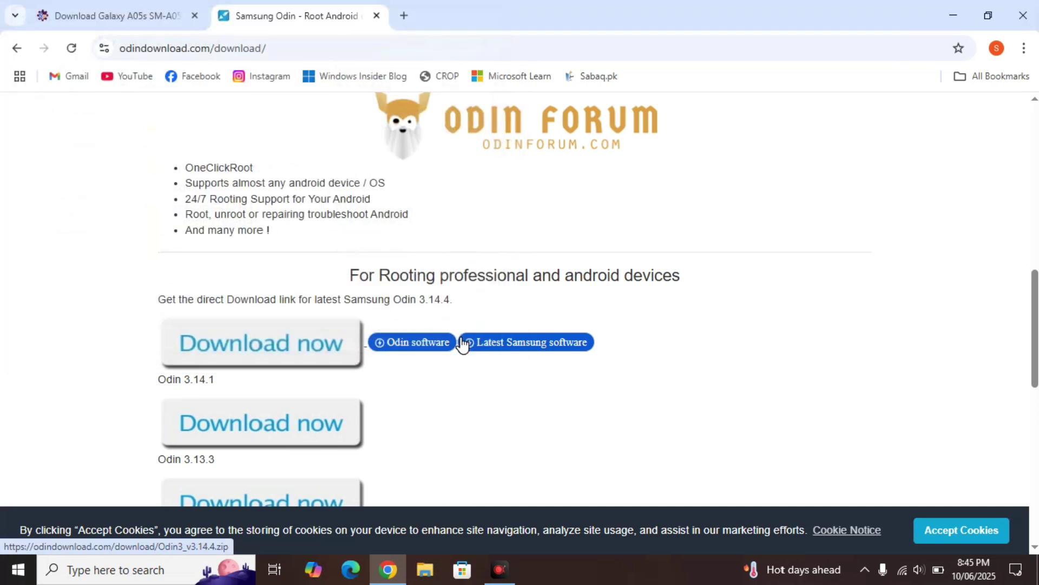
{"action": "left_click", "coordinate": [1029, 4]}
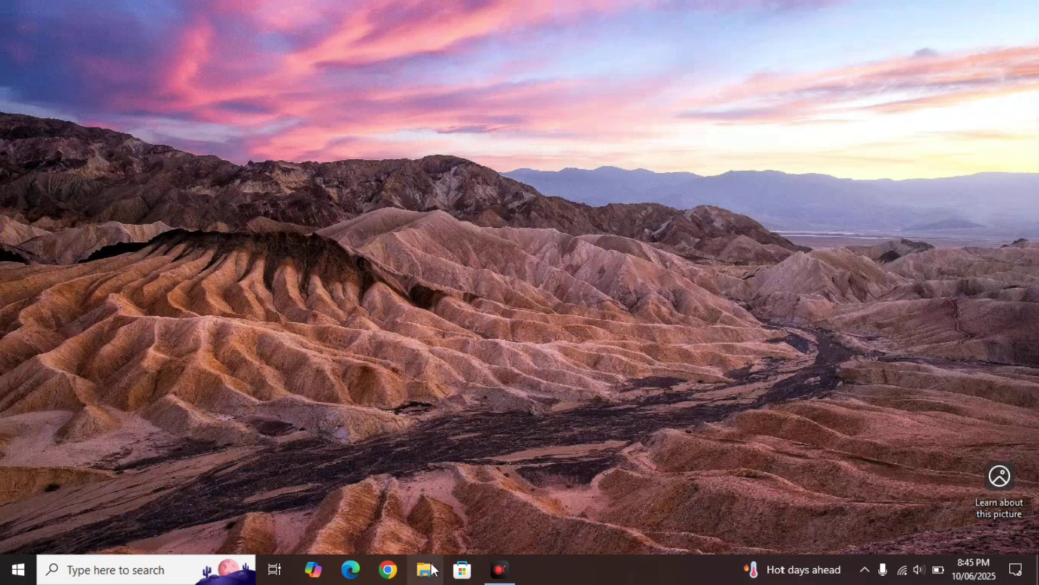
- Extract the Odin3_v3.14.4 (1) archive from the Downloads folder to the Desktop with 7-Zip
{"action": "left_click", "coordinate": [432, 568]}
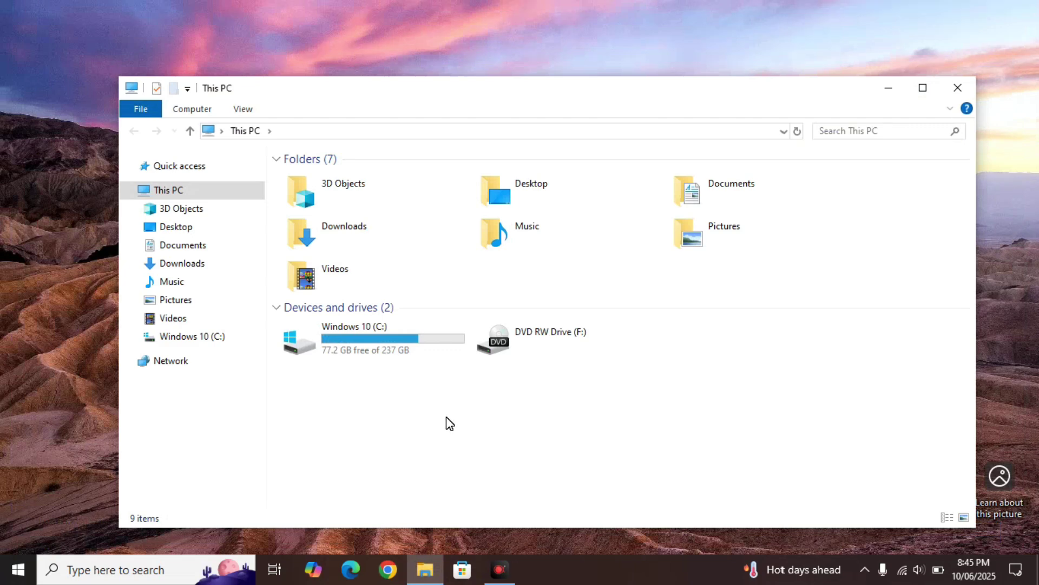
{"action": "double_click", "coordinate": [364, 245]}
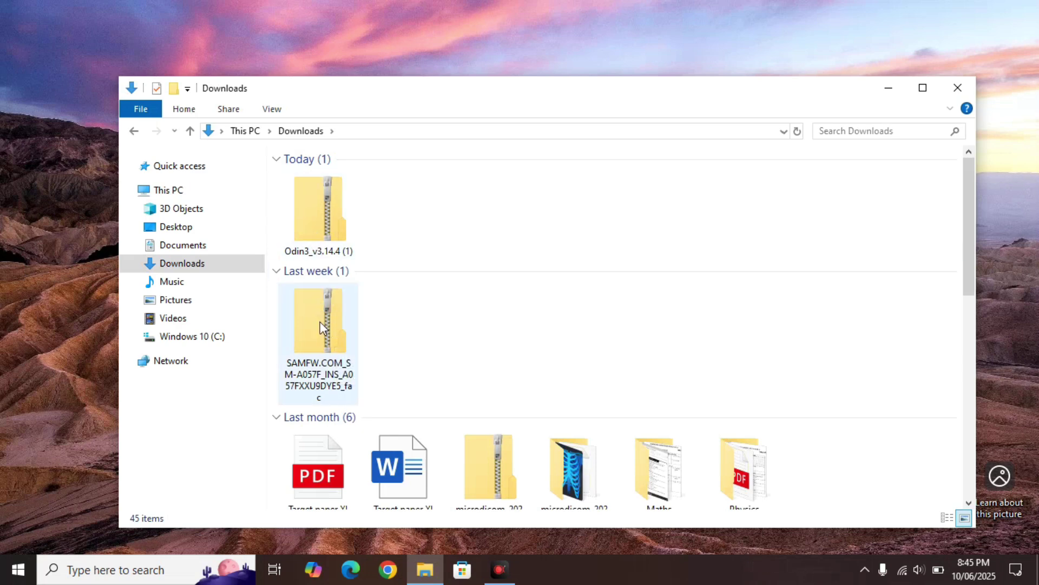
{"action": "right_click", "coordinate": [325, 255]}
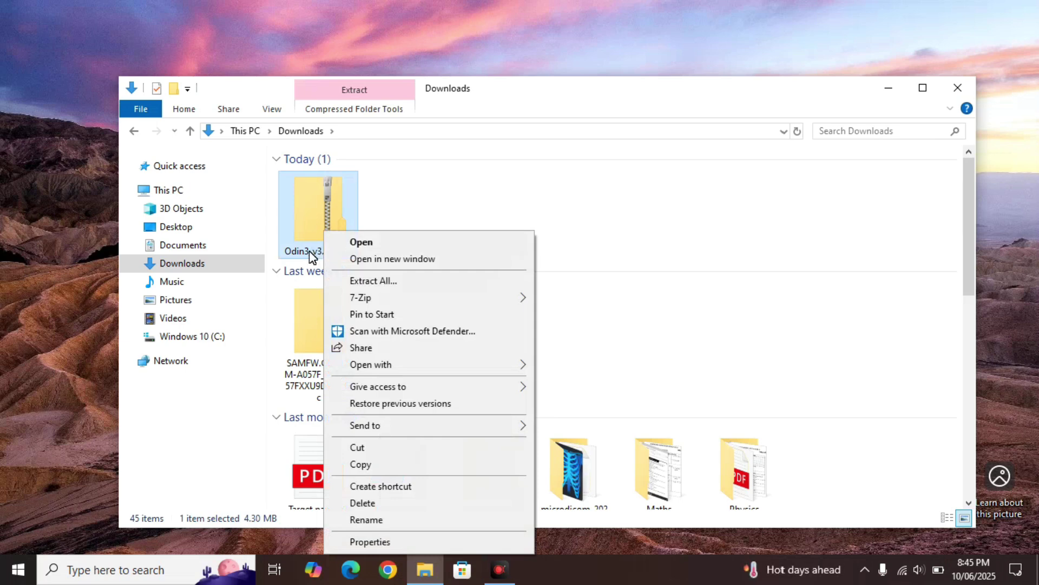
{"action": "mouse_move", "coordinate": [360, 297]}
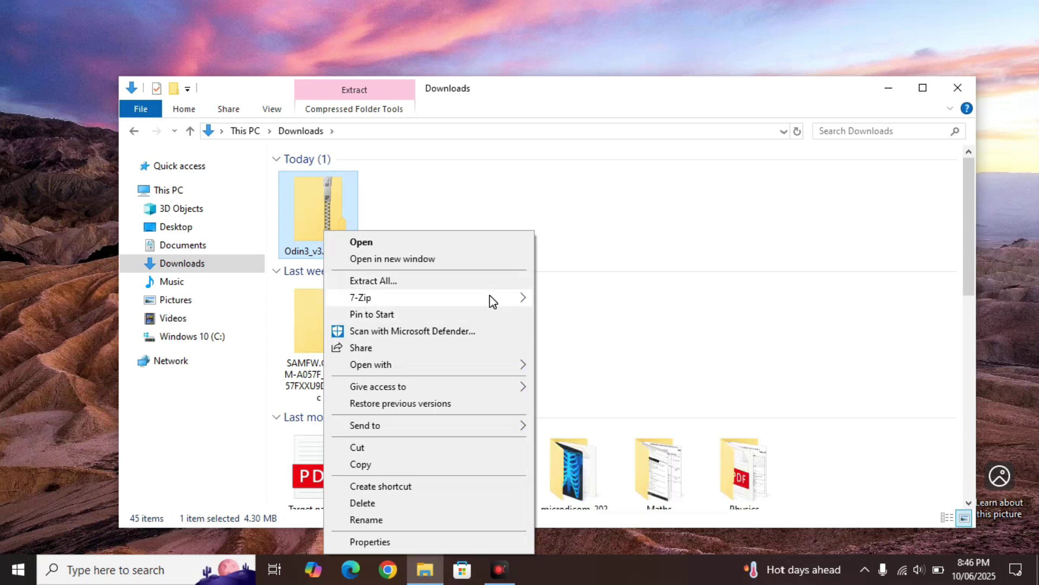
{"action": "mouse_move", "coordinate": [494, 301]}
{"action": "left_click", "coordinate": [567, 333]}
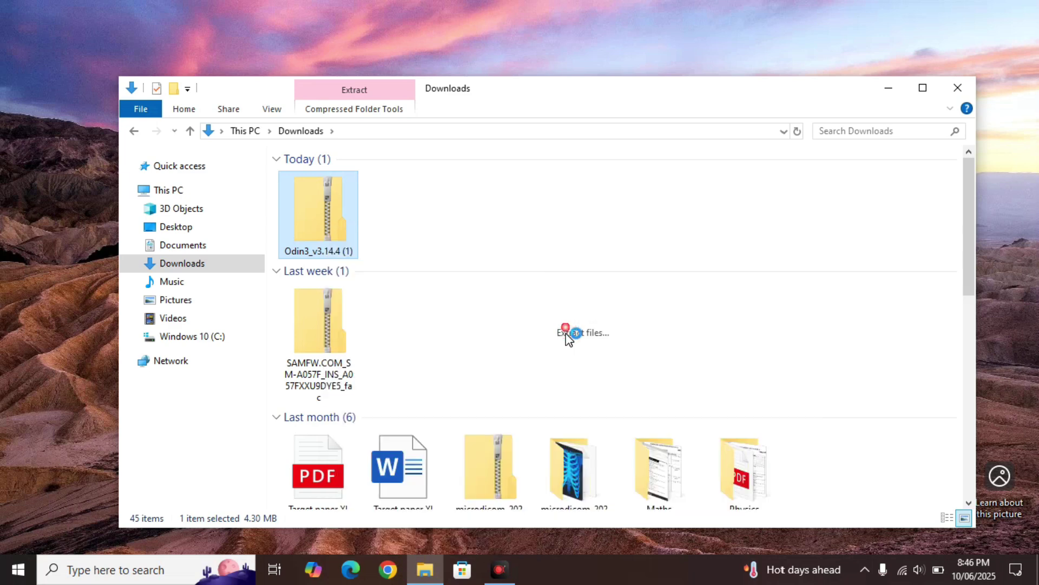
{"action": "left_click", "coordinate": [700, 205]}
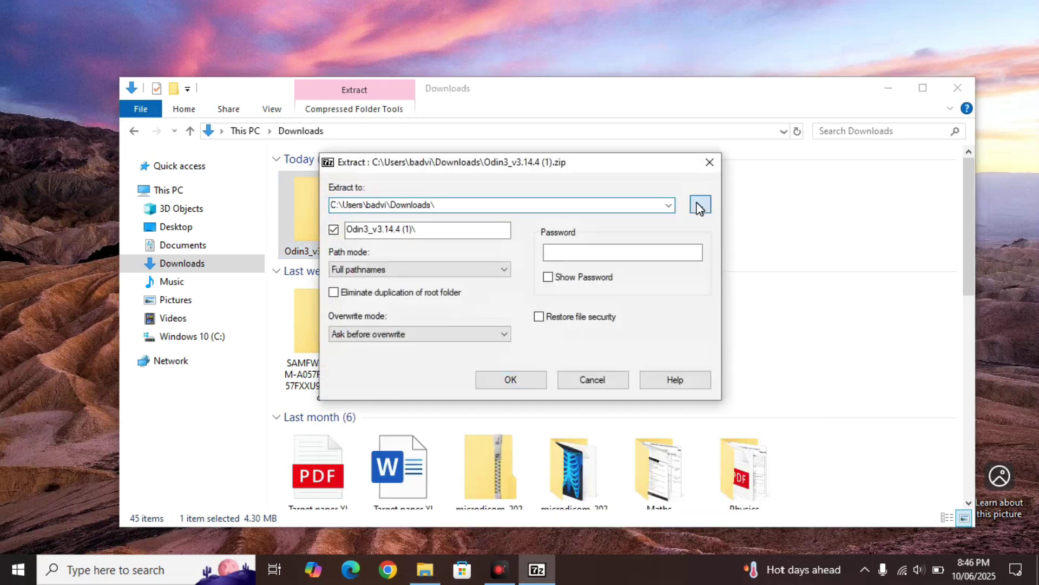
{"action": "left_click", "coordinate": [449, 228]}
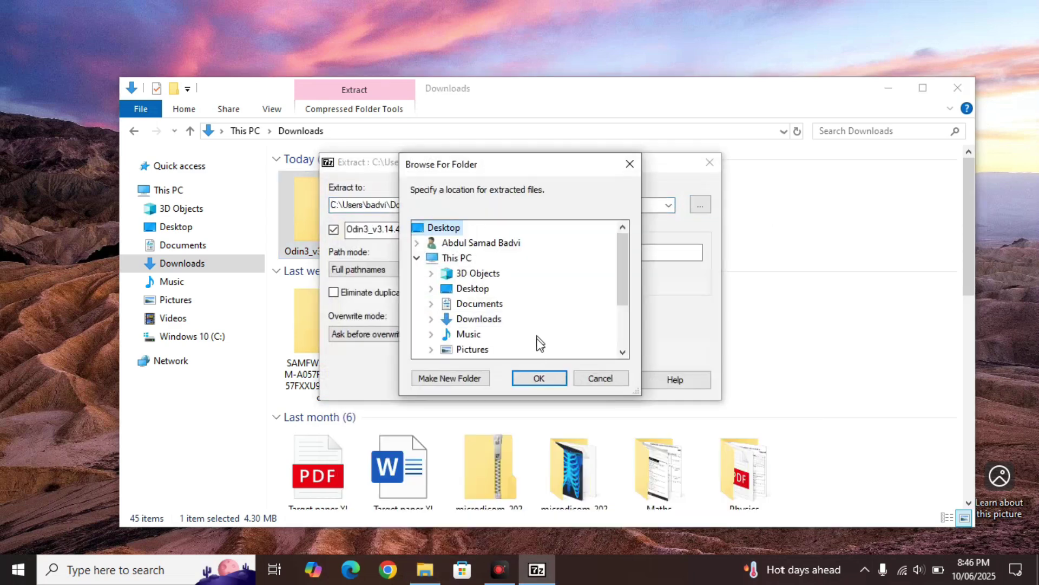
{"action": "left_click", "coordinate": [534, 381]}
{"action": "left_click", "coordinate": [514, 382]}
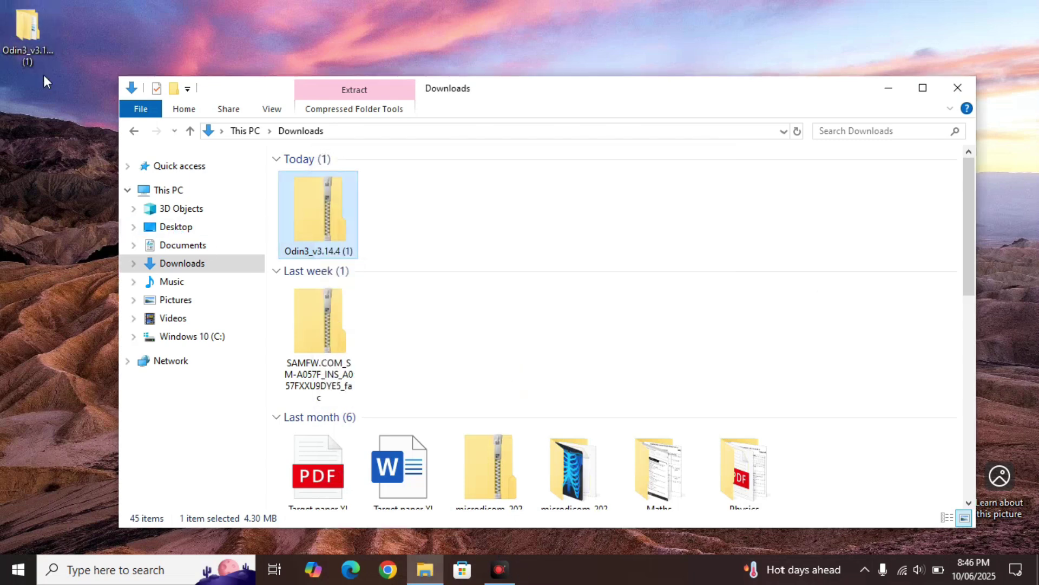
- Extract the SAMFW.COM_SM-A057F_INS_A057FXXU9DYE5_fac firmware archive to the Desktop with 7-Zip
{"action": "right_click", "coordinate": [310, 344]}
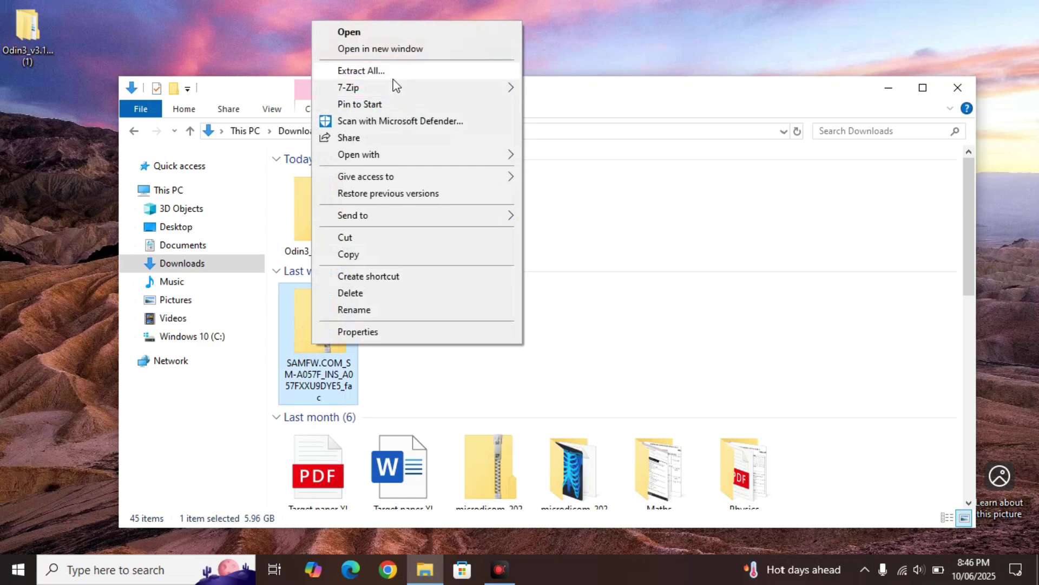
{"action": "mouse_move", "coordinate": [394, 89]}
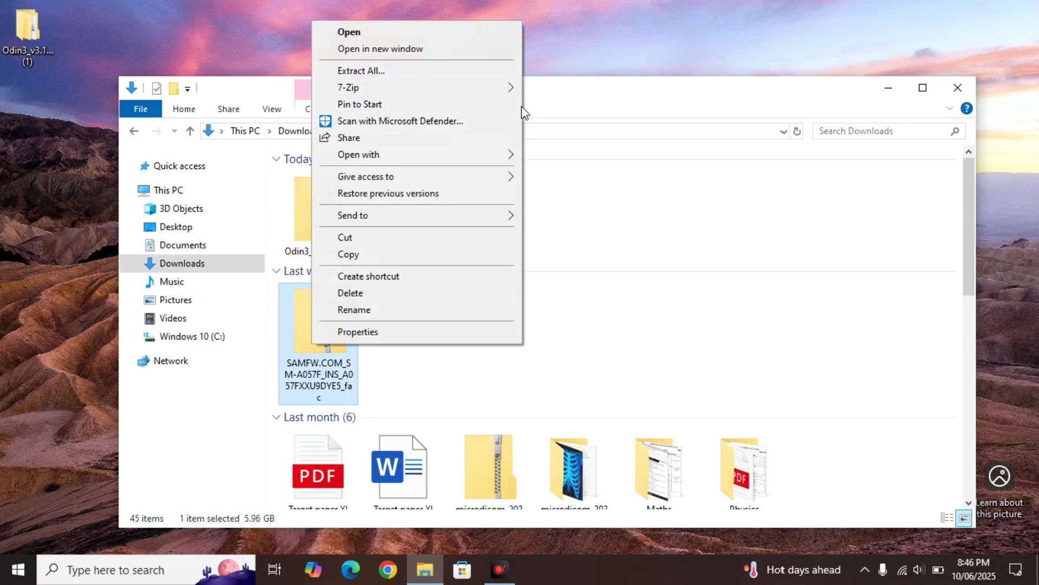
{"action": "left_click", "coordinate": [583, 122]}
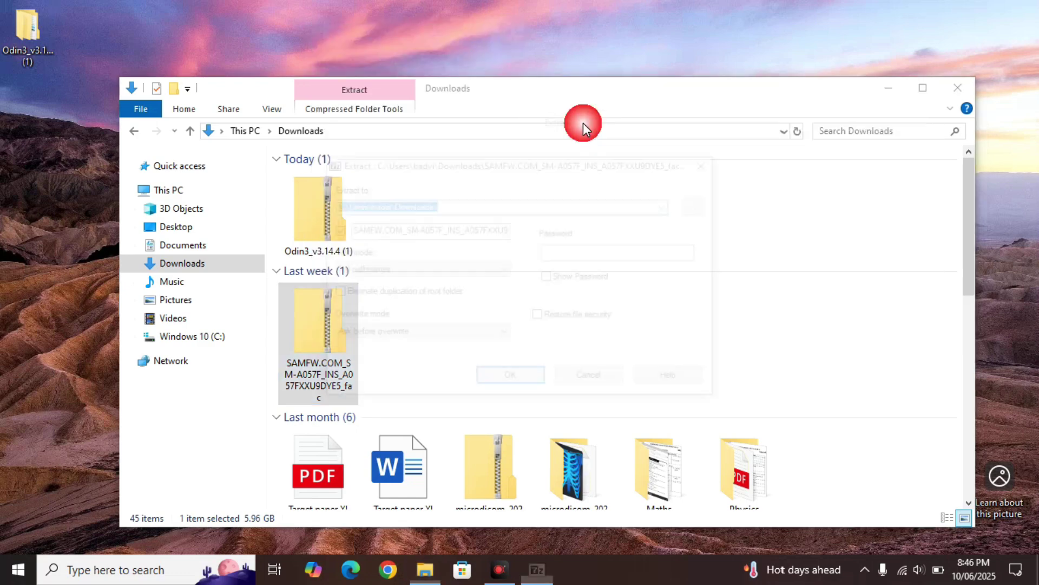
{"action": "left_click", "coordinate": [700, 204]}
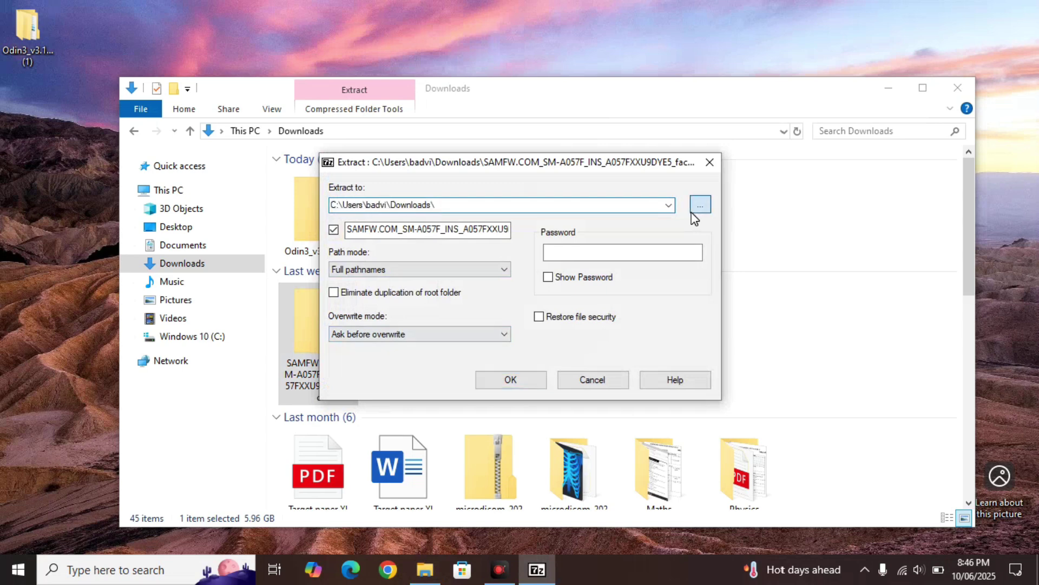
{"action": "left_click", "coordinate": [437, 227]}
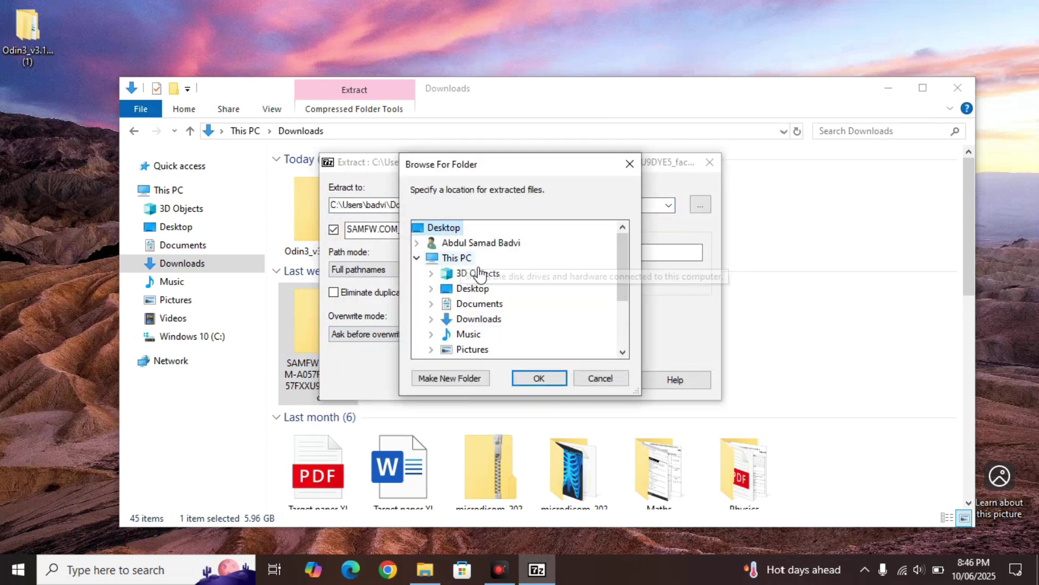
{"action": "left_click", "coordinate": [538, 378]}
{"action": "left_click", "coordinate": [535, 384]}
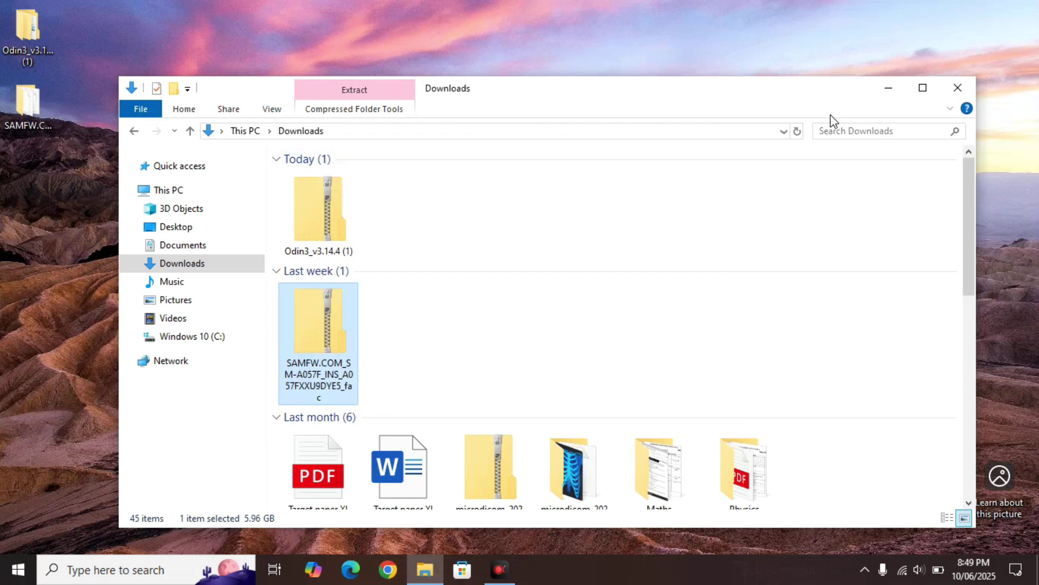
- Close the Downloads window and open the extracted SAMFW.COM firmware folder on the desktop
{"action": "left_click", "coordinate": [958, 88]}
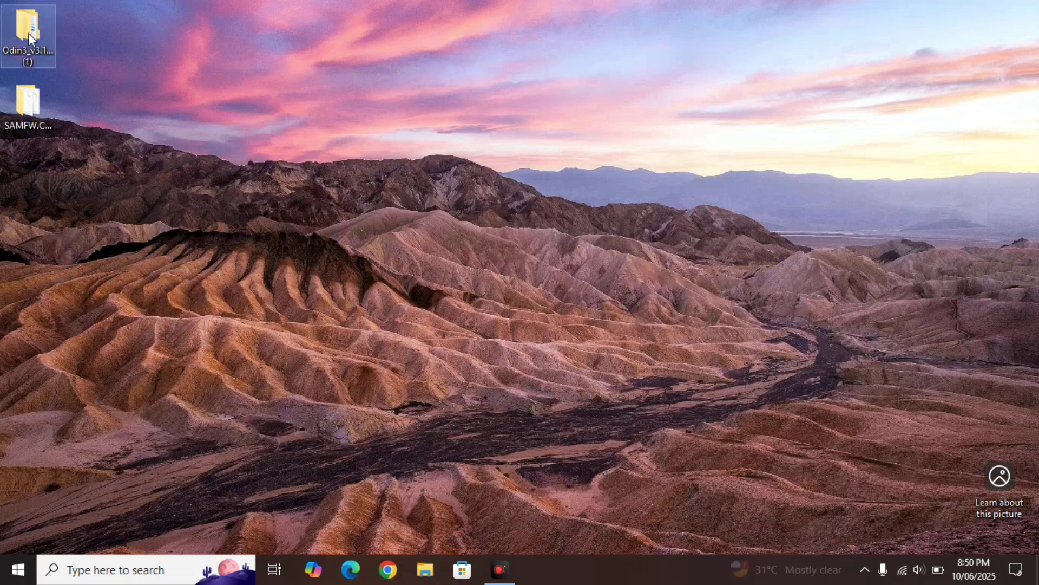
{"action": "double_click", "coordinate": [41, 125]}
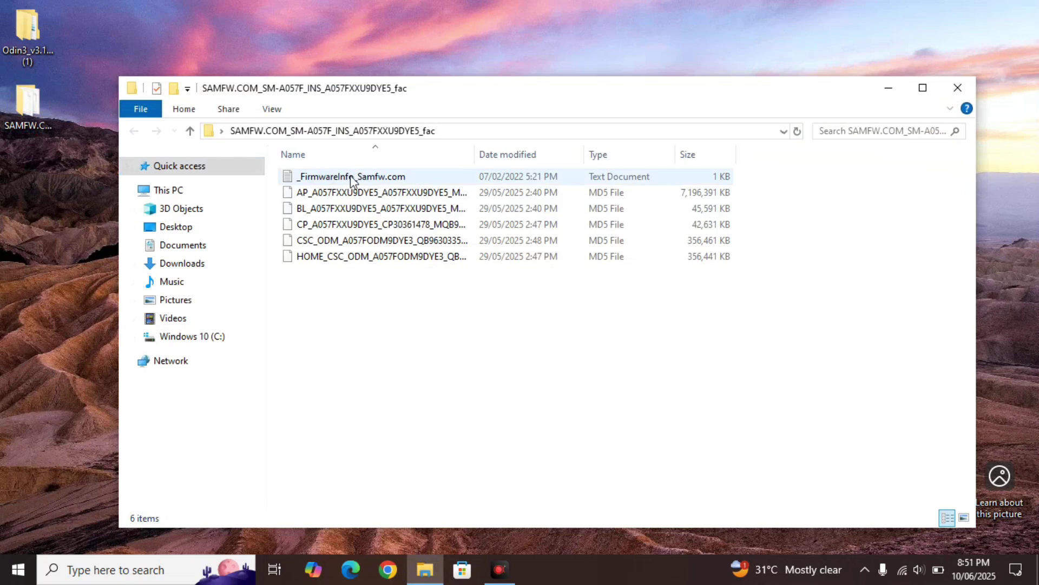
- Close the firmware folder, run Odin3_v3.14.4 from its desktop folder as administrator, accept the startup warning and close the Odin folder window
{"action": "left_click", "coordinate": [957, 88]}
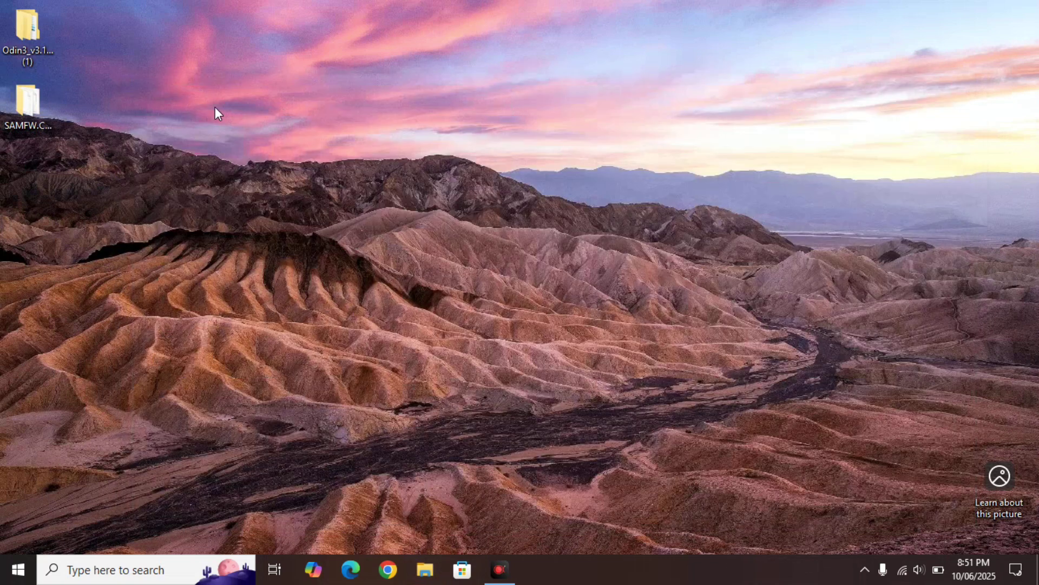
{"action": "double_click", "coordinate": [35, 65]}
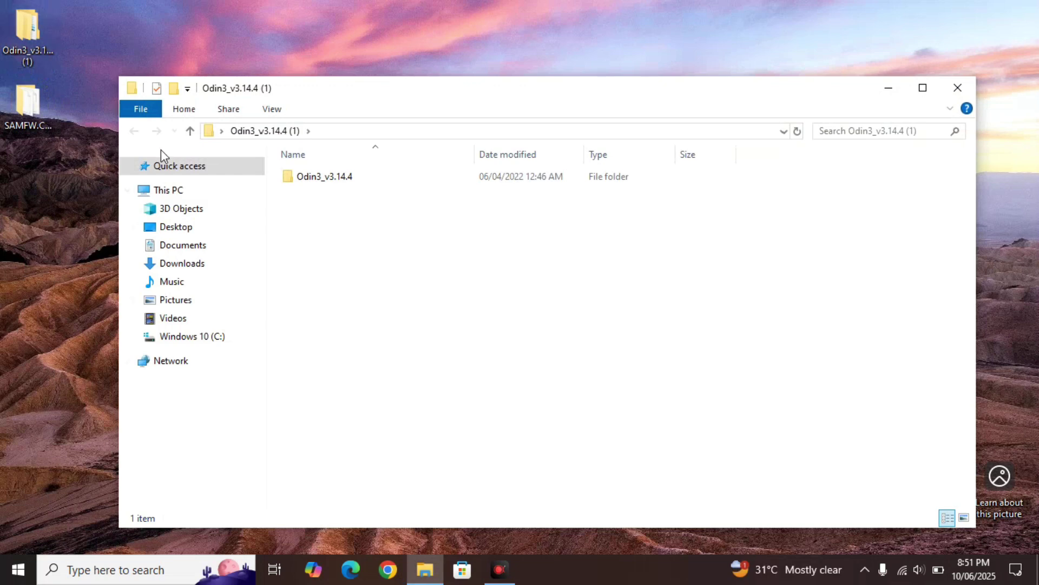
{"action": "double_click", "coordinate": [298, 183]}
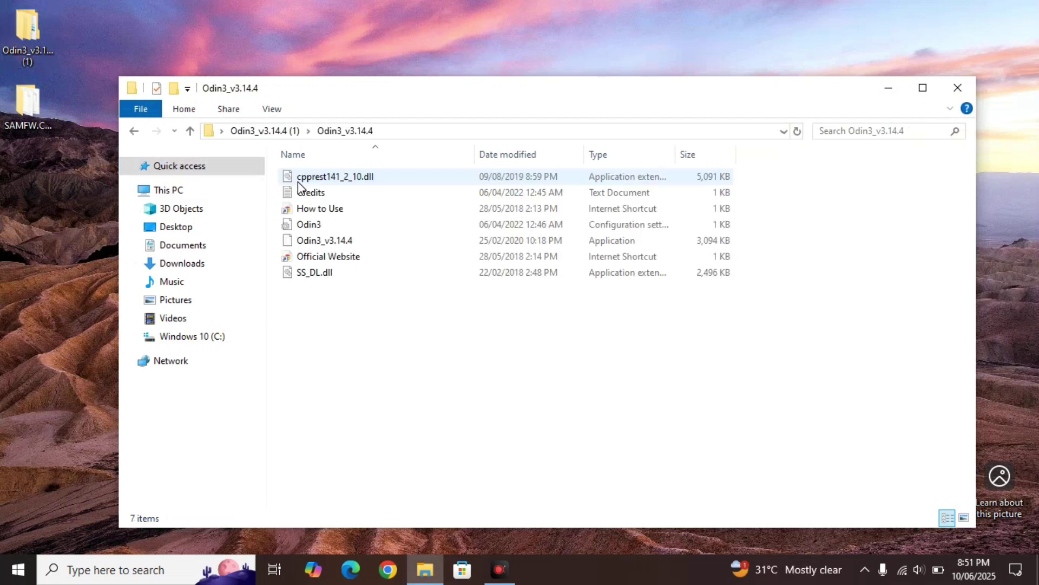
{"action": "right_click", "coordinate": [313, 241]}
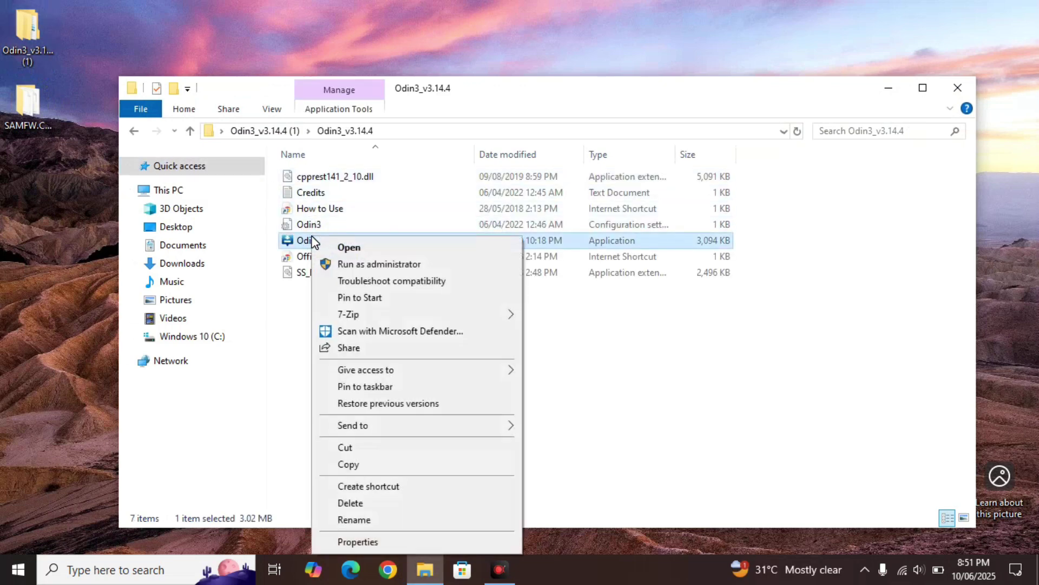
{"action": "left_click", "coordinate": [360, 267]}
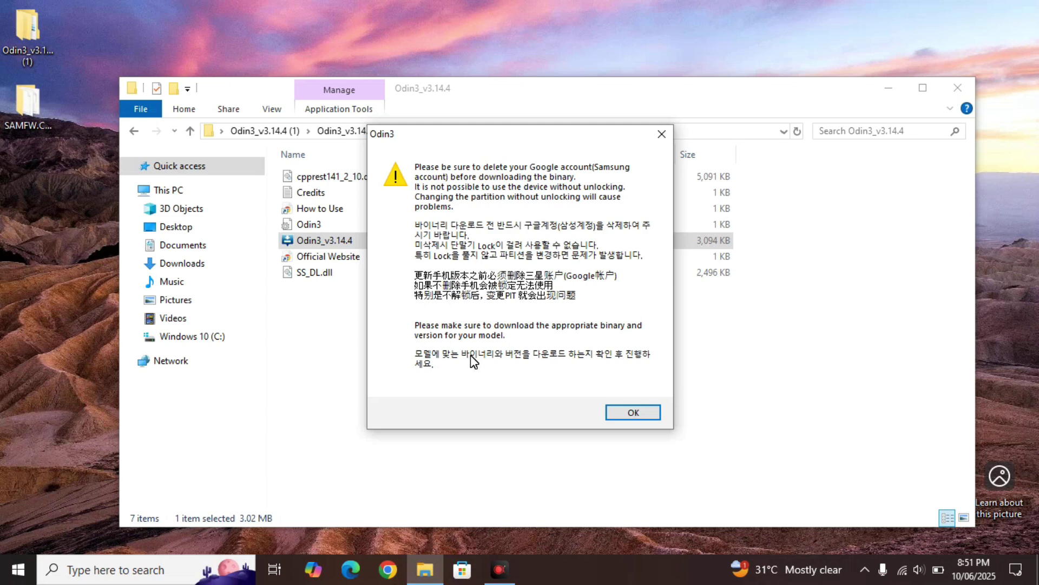
{"action": "left_click", "coordinate": [634, 413]}
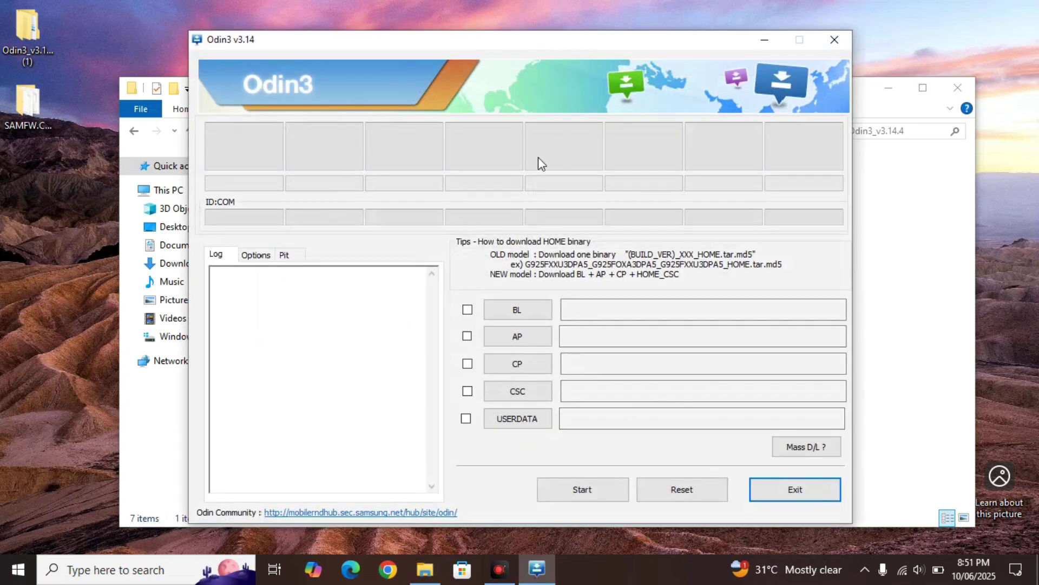
{"action": "left_click", "coordinate": [958, 88]}
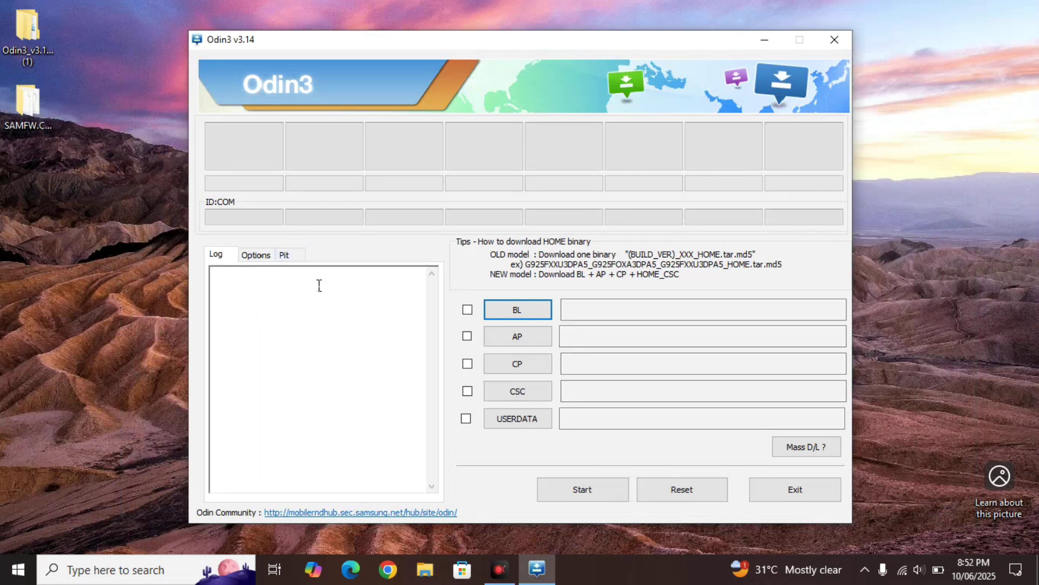
- Load the BL_A057FXXU9DYE5 file from the desktop's SAMFW.COM_SM-A057F firmware folder into Odin's BL slot
{"action": "left_click", "coordinate": [502, 309]}
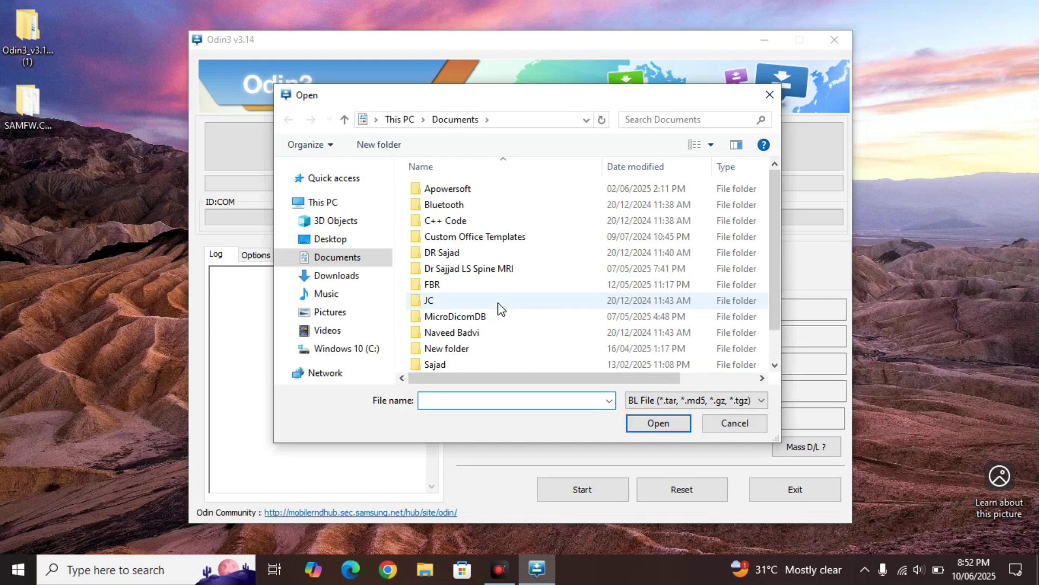
{"action": "left_click", "coordinate": [335, 242]}
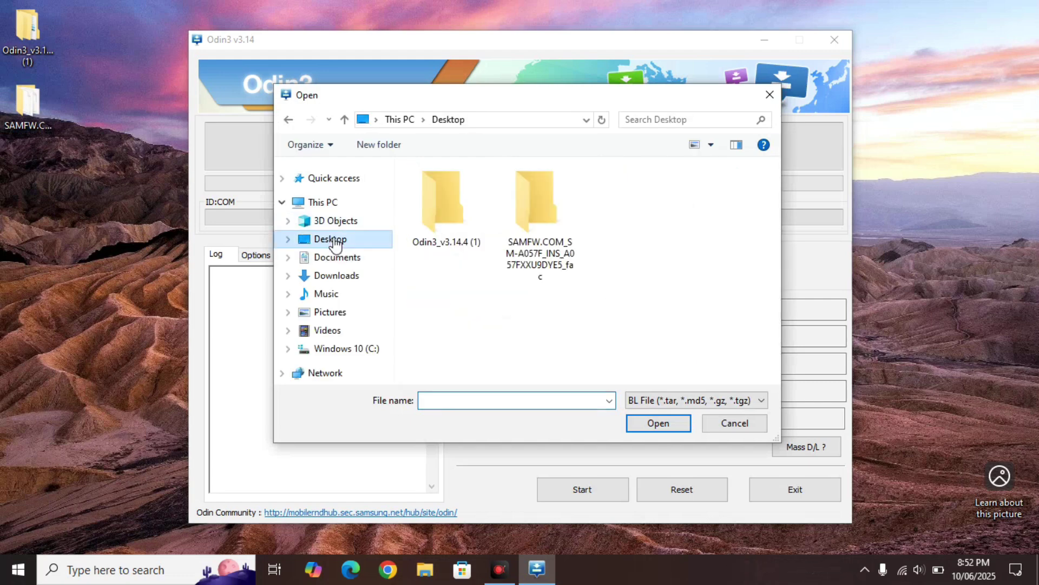
{"action": "left_click", "coordinate": [514, 247]}
{"action": "double_click", "coordinate": [515, 247]}
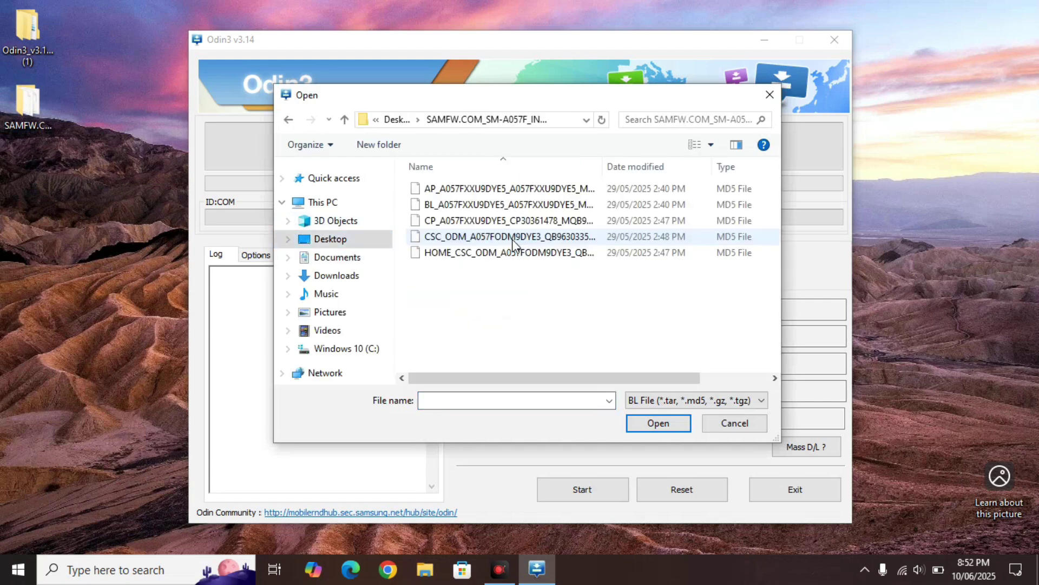
{"action": "double_click", "coordinate": [449, 205]}
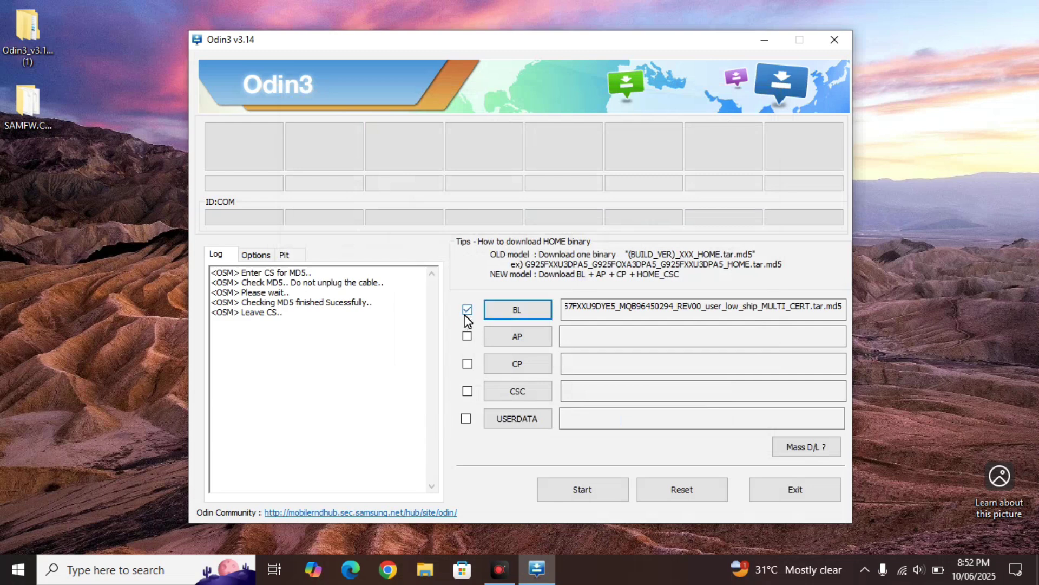
- Load the AP_A057FXXU9DYE5 firmware file into Odin's AP slot
{"action": "left_click", "coordinate": [502, 339]}
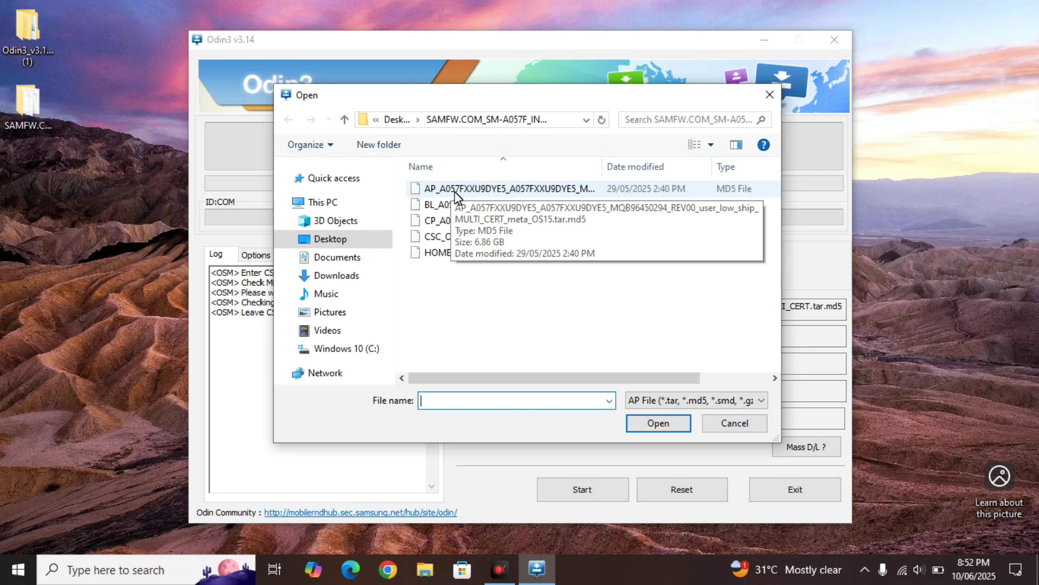
{"action": "left_click", "coordinate": [455, 195]}
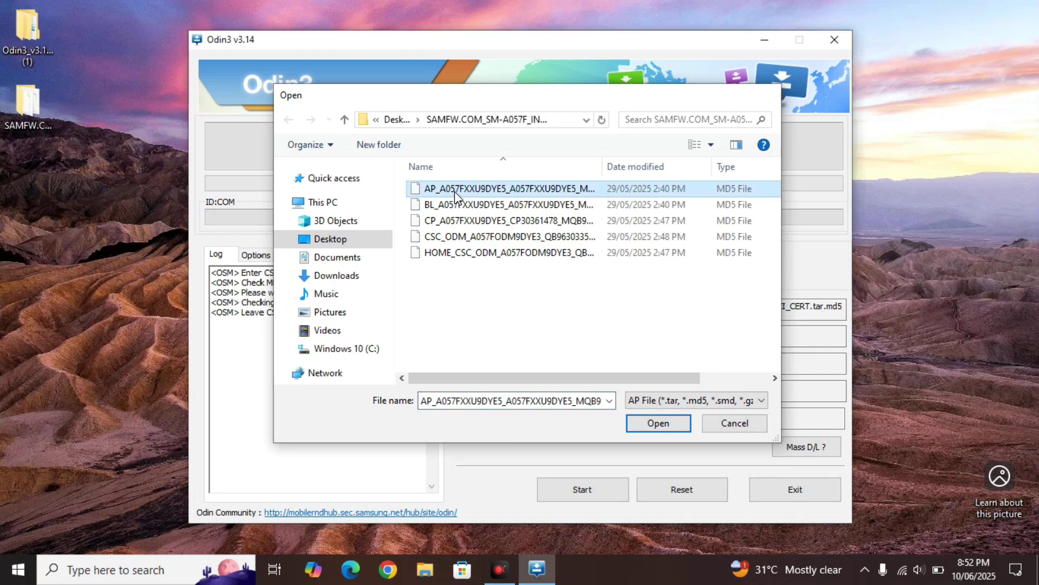
{"action": "double_click", "coordinate": [455, 195]}
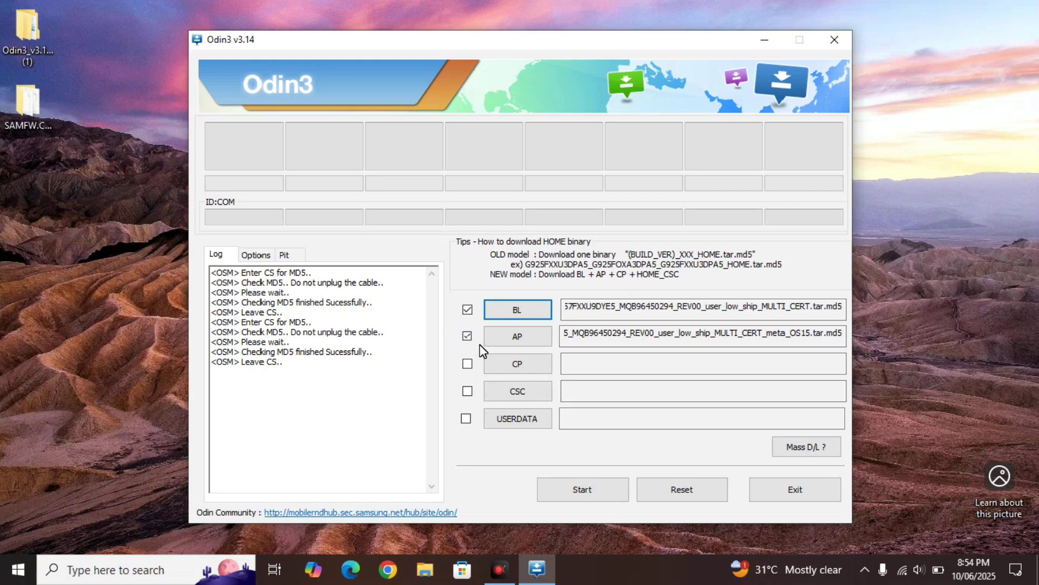
- Load the CP_A057FXXU9DYE5 file into the CP slot and the CSC_ODM_A057FODM9DYE3 file, not HOME_CSC, into the CSC slot
{"action": "left_click", "coordinate": [494, 364]}
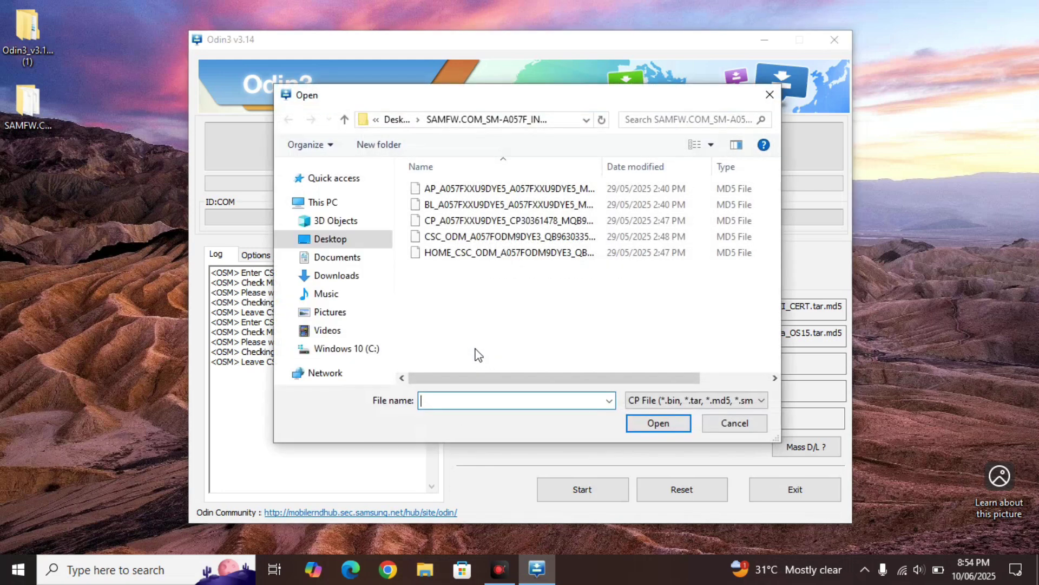
{"action": "left_click", "coordinate": [452, 223]}
{"action": "double_click", "coordinate": [453, 223]}
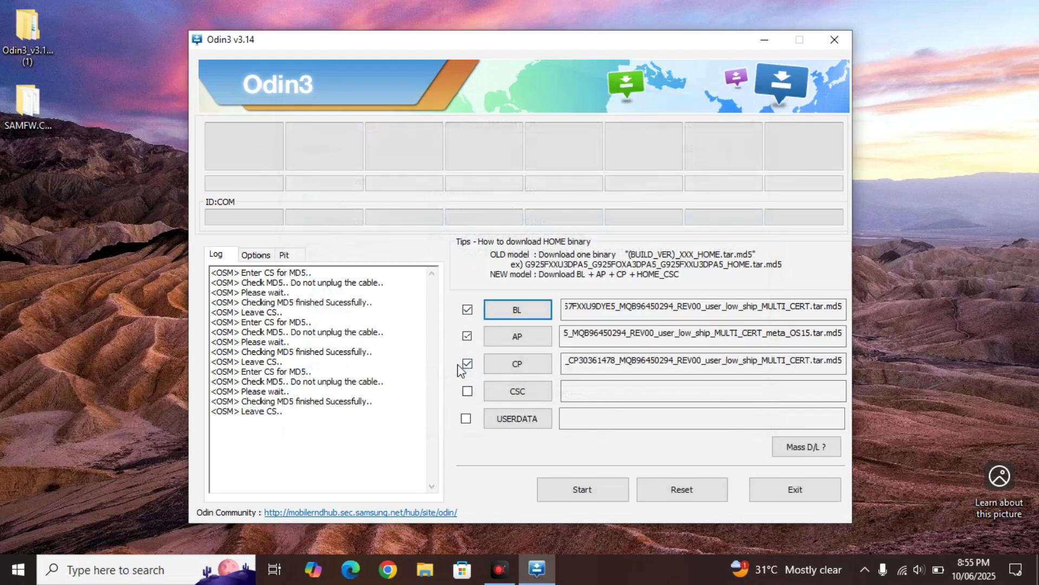
{"action": "left_click", "coordinate": [514, 395]}
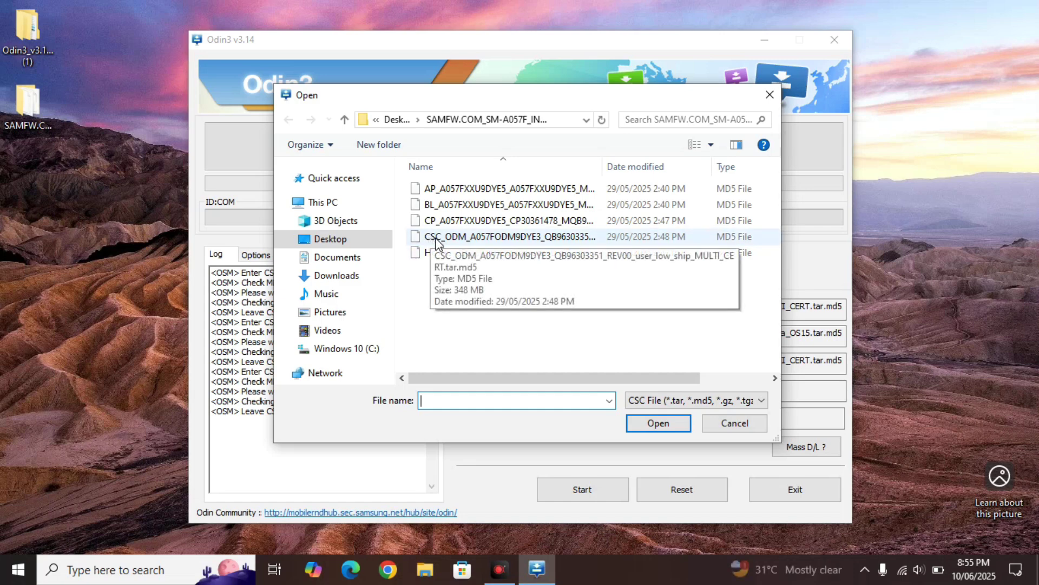
{"action": "double_click", "coordinate": [435, 238]}
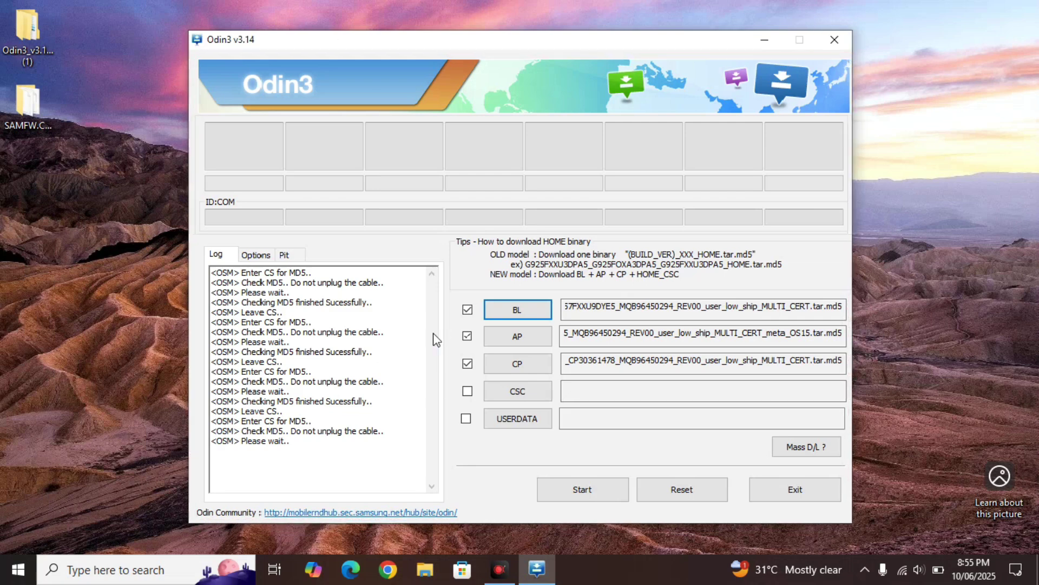